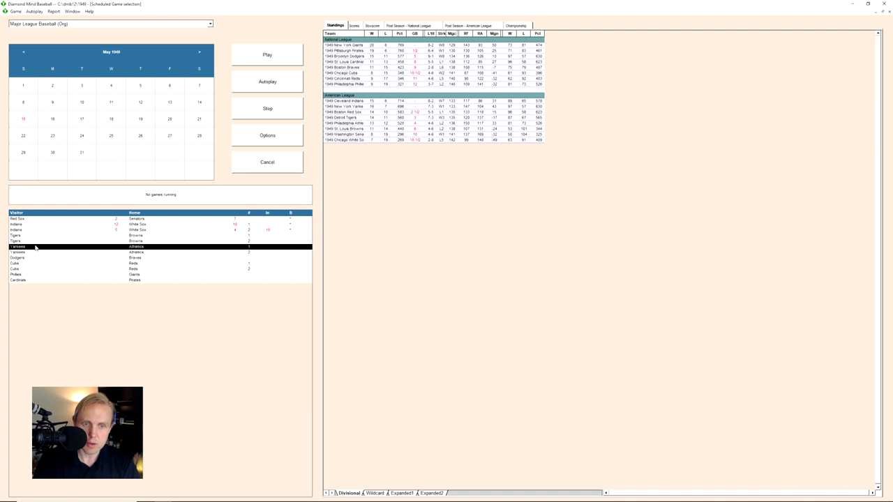
Dismiss the game options and game selection window, then open the Organizer
left_click(268, 136)
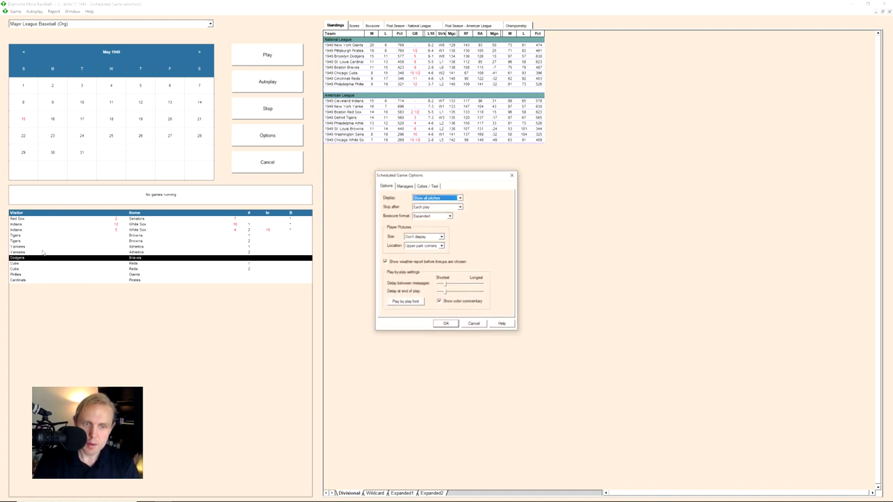
left_click(463, 324)
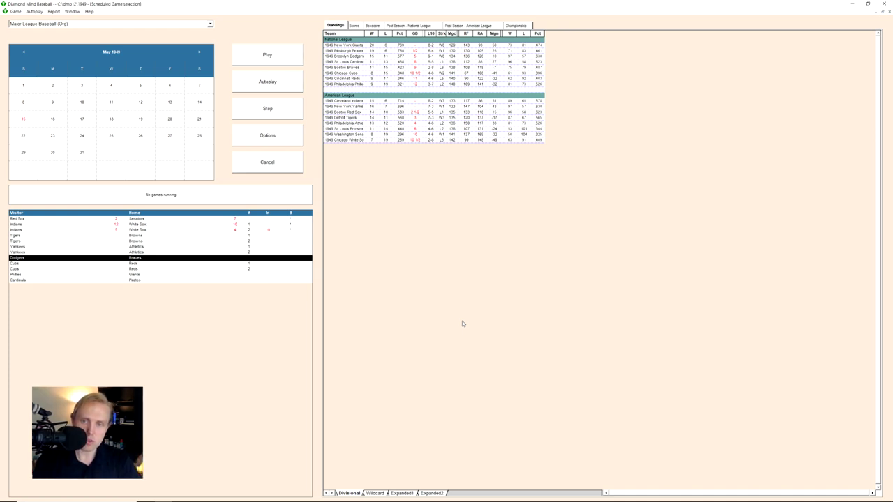
left_click(888, 12)
left_click(32, 11)
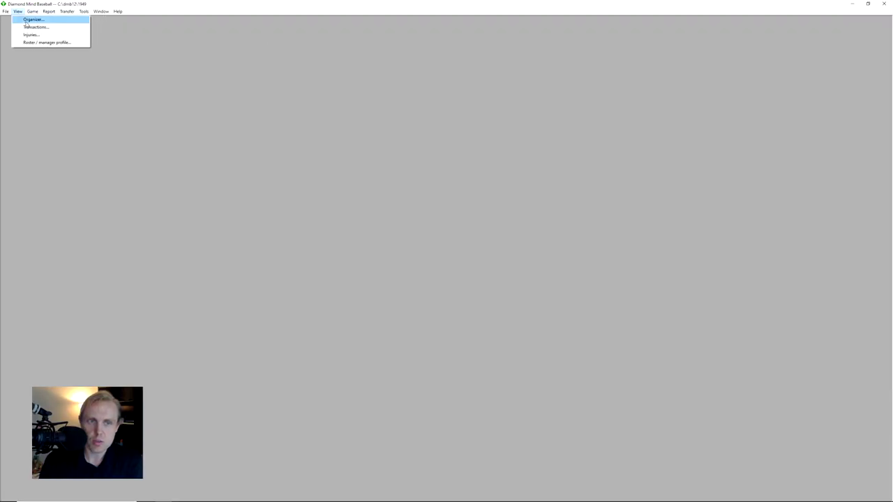
left_click(32, 19)
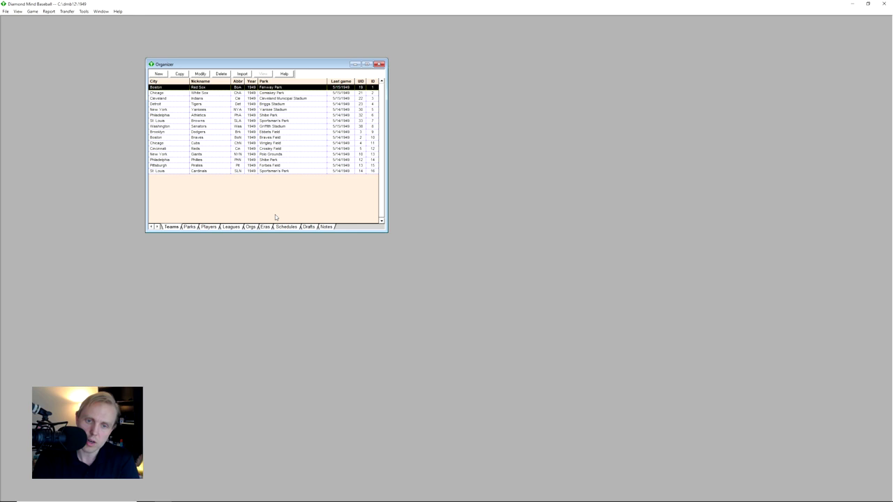
Go to the Parks list and inspect Comiskey Park's triples factors, 120 and 123
left_click(195, 226)
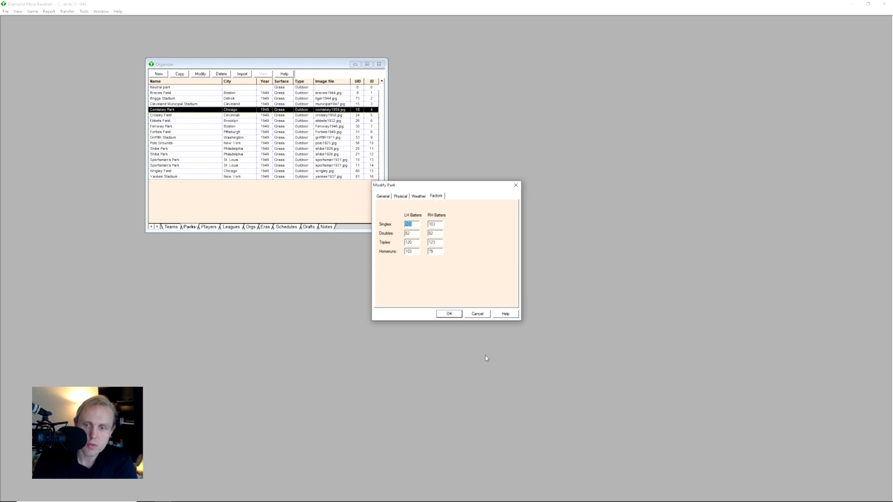
left_click_drag(414, 244, 403, 243)
double_click(439, 242)
left_click(439, 242)
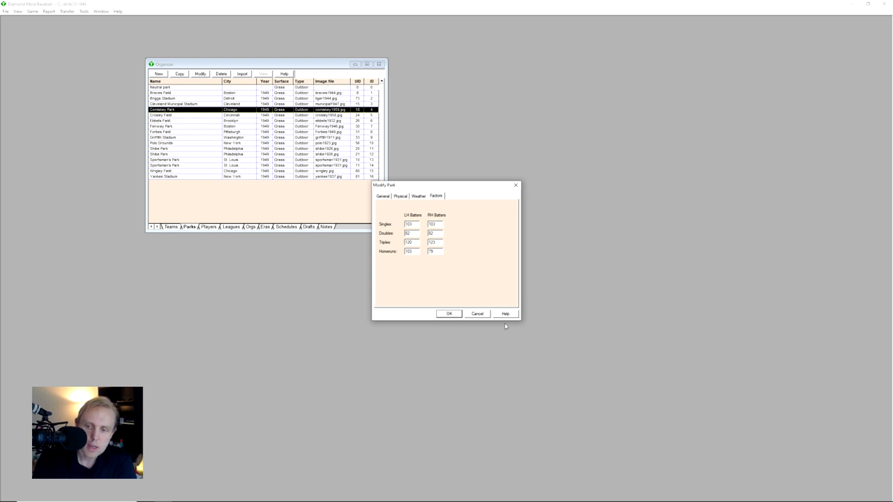
Open the help for Comiskey Park's park settings and scroll through it
left_click(505, 314)
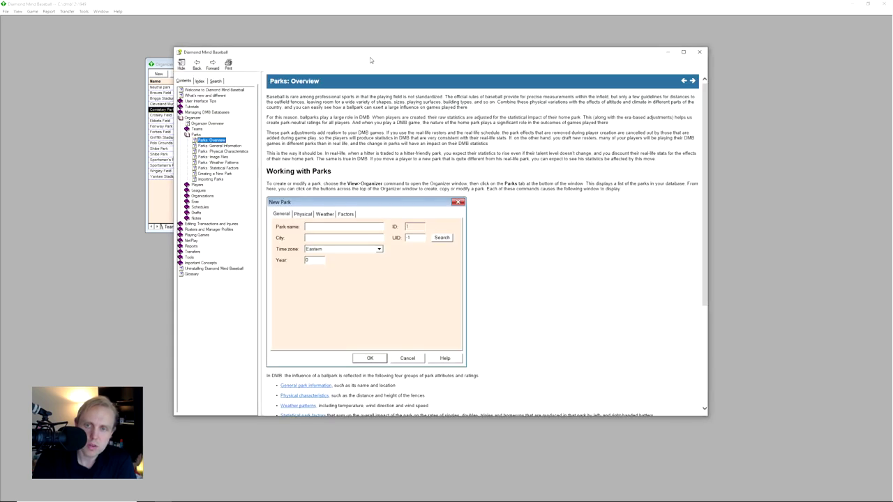
scroll(619, 289, "down", 3)
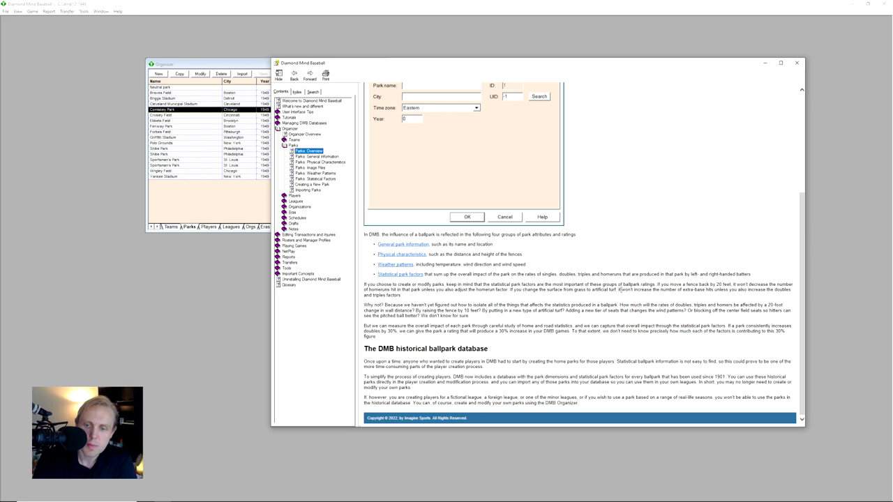
scroll(620, 290, "up", 3)
scroll(604, 304, "down", 3)
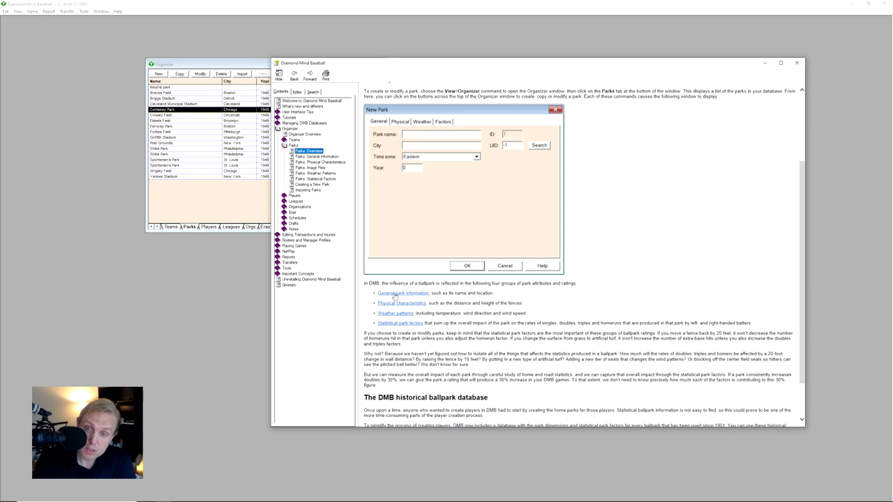
Place the help beside Comiskey Park's factors and open the Parks: Statistical Factors topic
left_click_drag(490, 67, 536, 238)
left_click(471, 194)
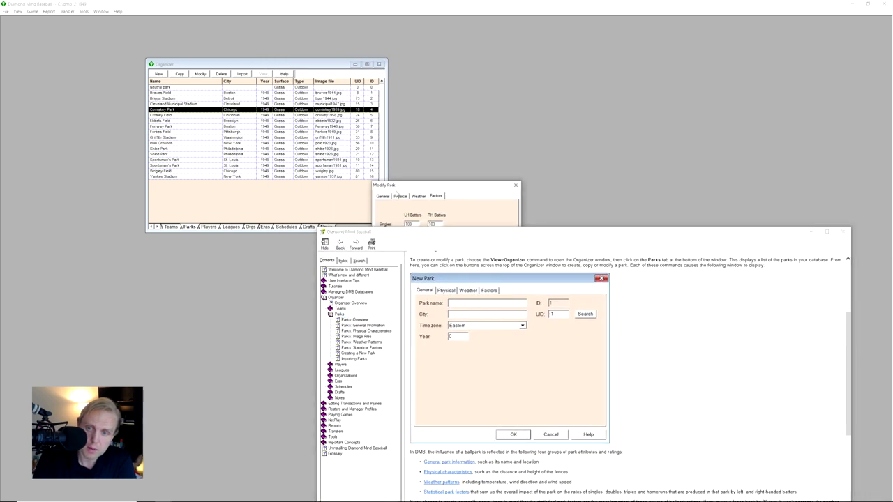
left_click(399, 197)
left_click_drag(414, 188, 425, 83)
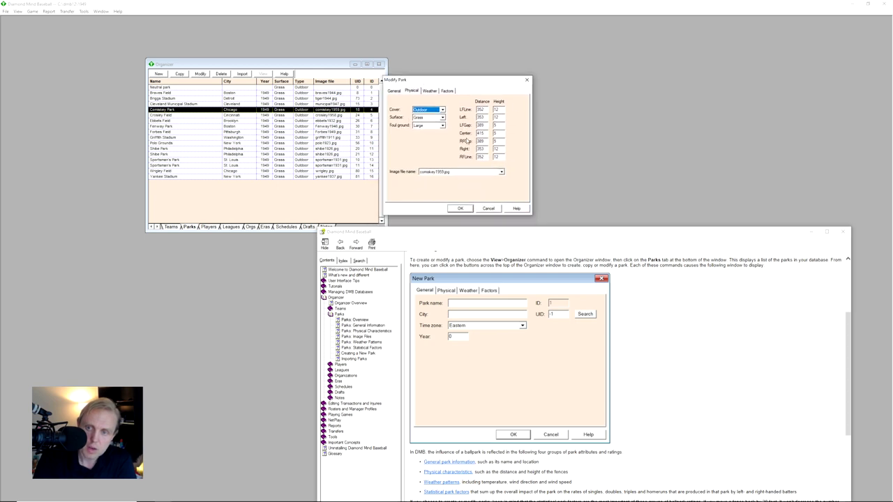
left_click(447, 91)
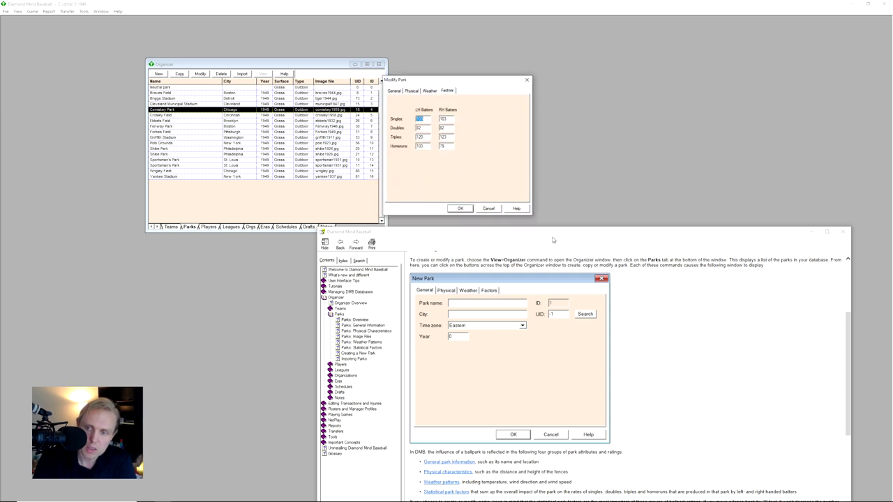
left_click_drag(553, 240, 552, 131)
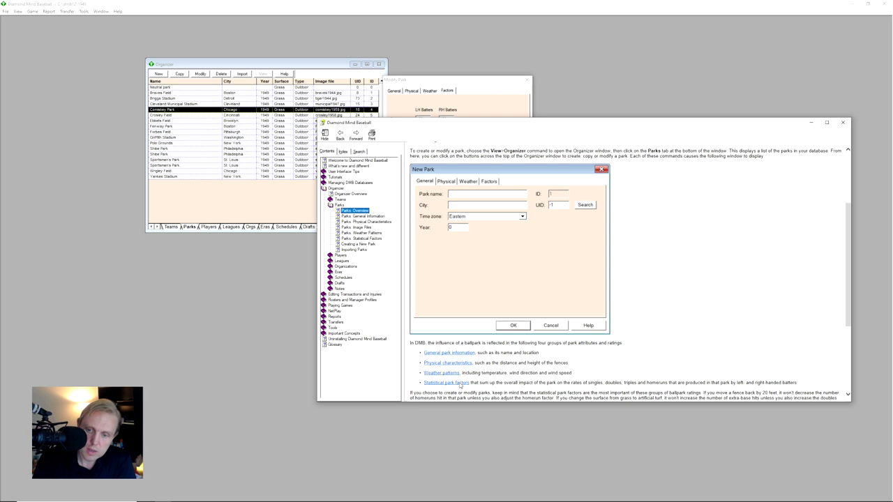
left_click(460, 383)
Enlarge the help window, read the 58% homerun example, and bring Comiskey Park's factors forward
left_click_drag(455, 403, 488, 469)
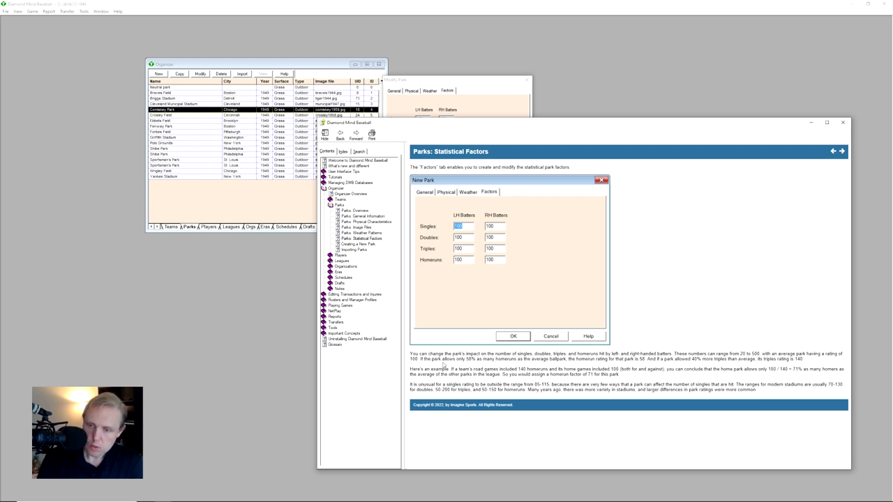
left_click_drag(438, 361, 568, 361)
left_click(568, 362)
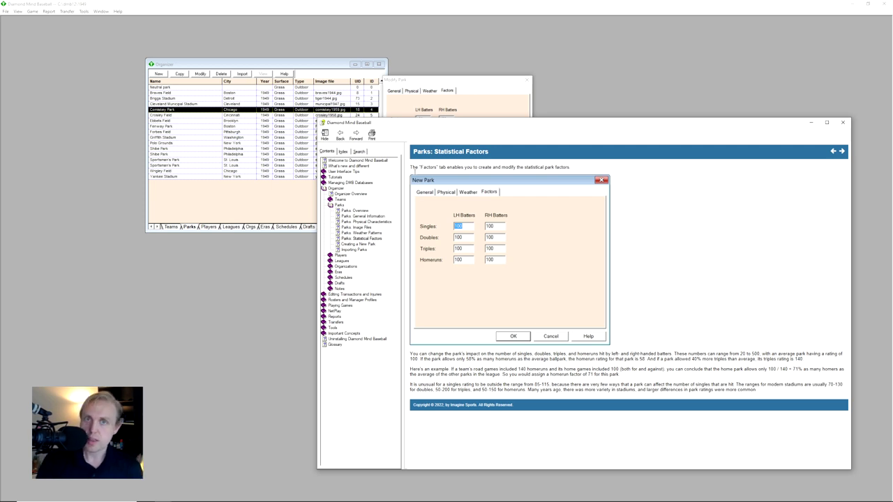
left_click_drag(502, 81, 514, 32)
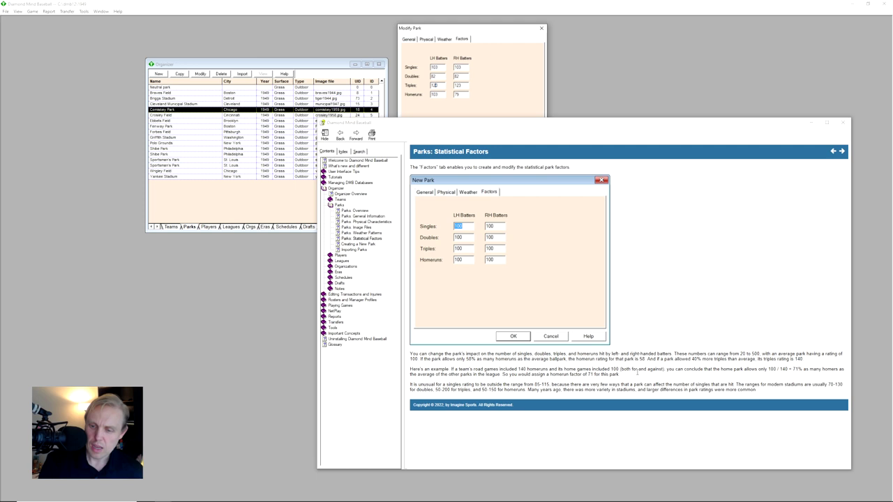
Highlight the triples rating and road games example sentences in the Statistical Factors help
left_click_drag(641, 353, 796, 359)
left_click(453, 376)
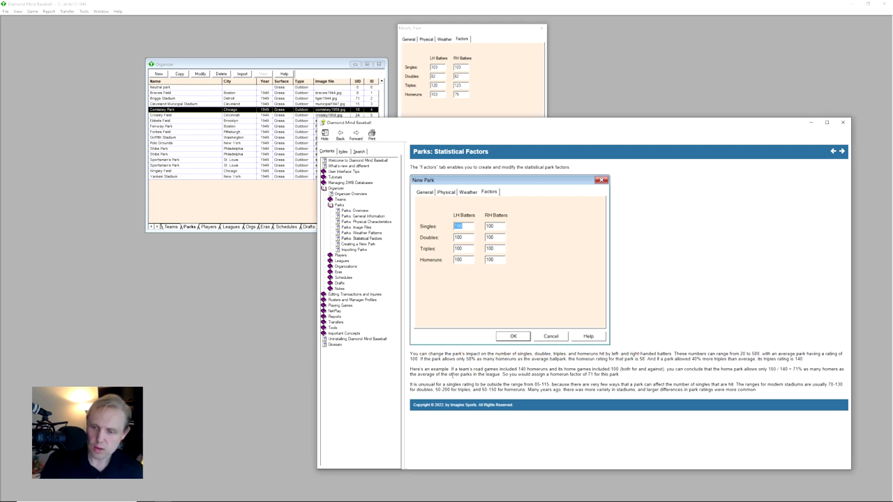
left_click_drag(412, 370, 578, 370)
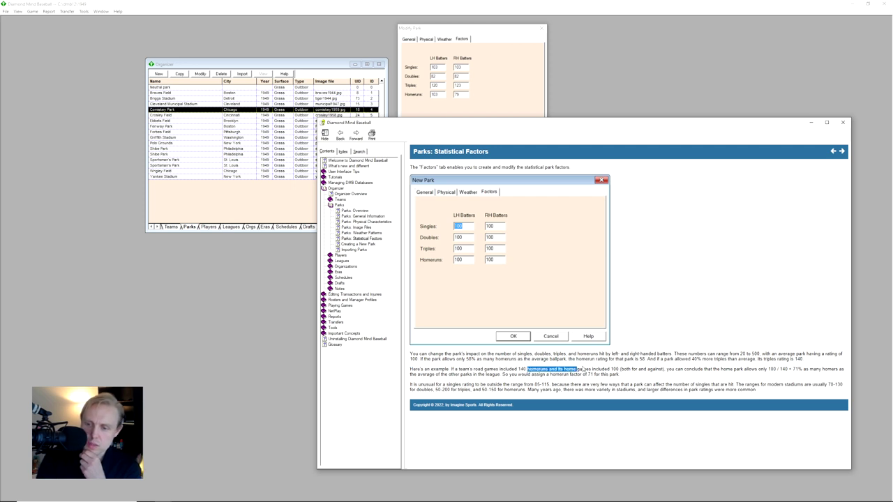
left_click(584, 370)
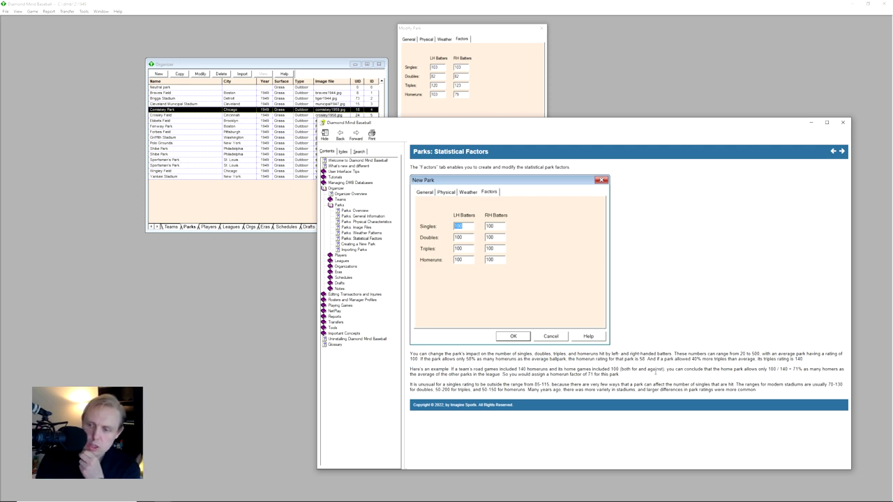
left_click_drag(678, 370, 788, 371)
left_click_drag(792, 370, 804, 370)
left_click_drag(436, 376, 519, 380)
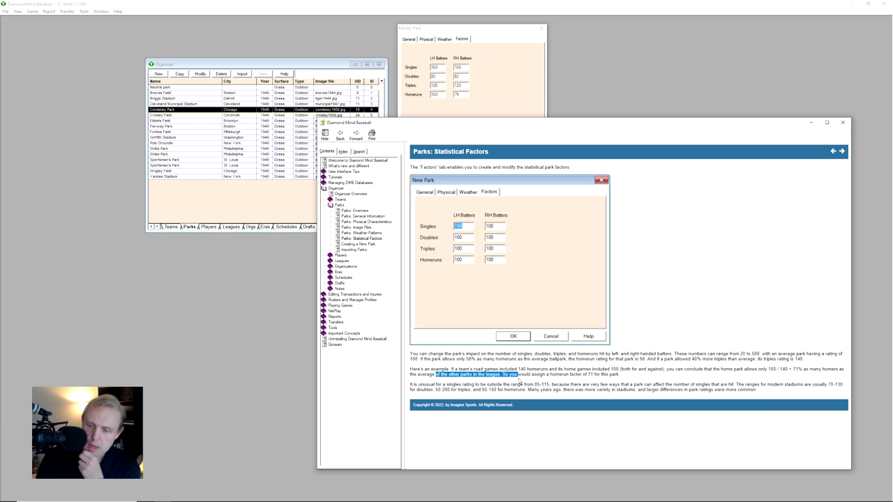
left_click_drag(431, 369, 500, 370)
left_click(518, 374)
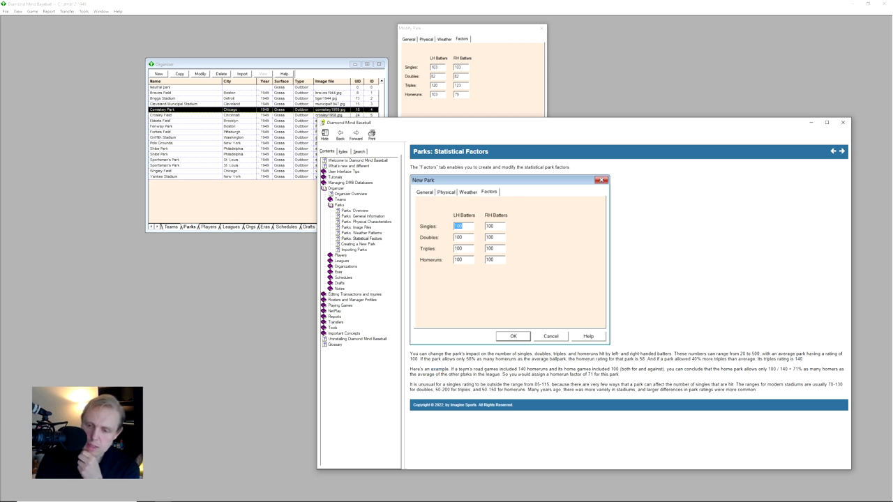
Highlight the example's 140 homeruns, 100 home games and resulting homerun factor of 71
left_click_drag(457, 369, 518, 369)
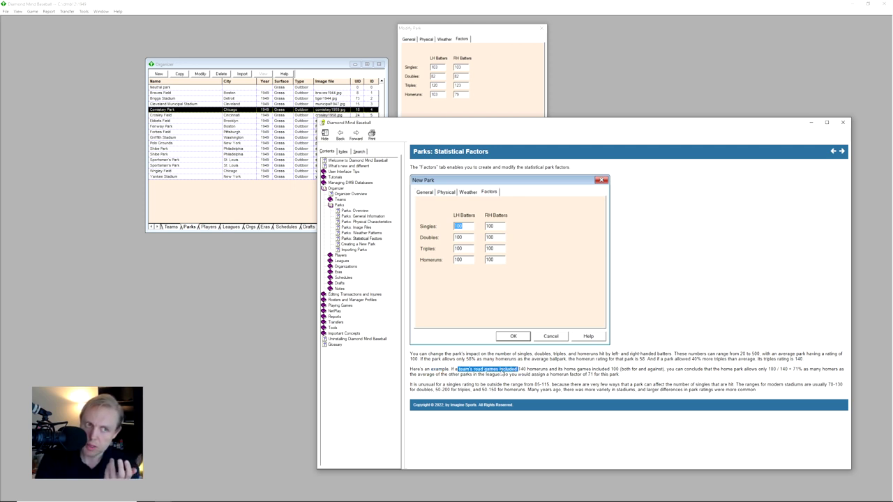
left_click(533, 371)
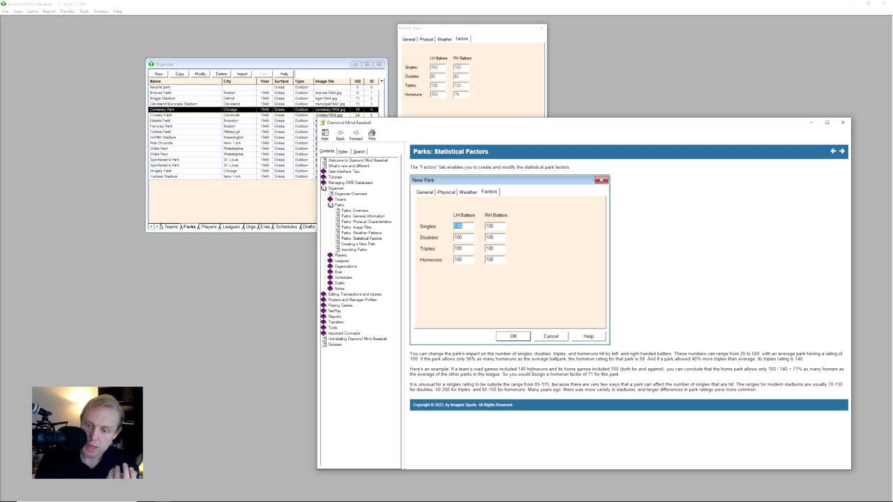
left_click_drag(564, 370, 703, 371)
left_click(546, 369)
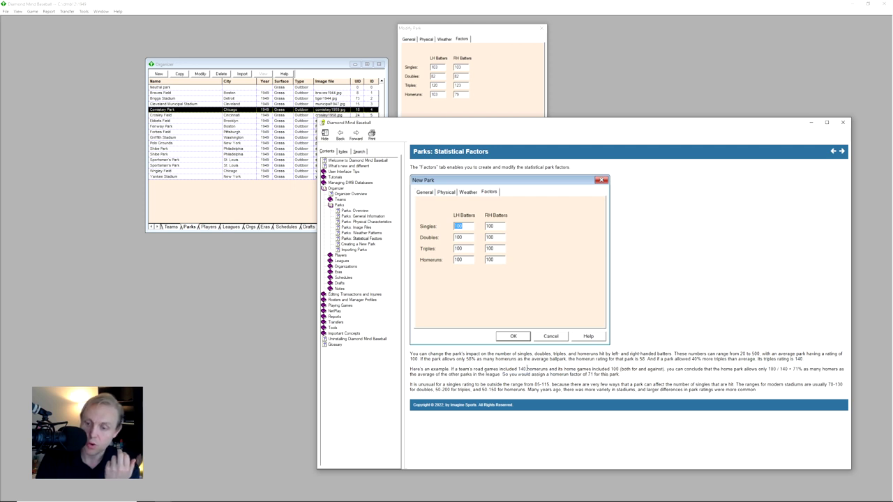
left_click_drag(518, 370, 550, 369)
left_click(565, 370)
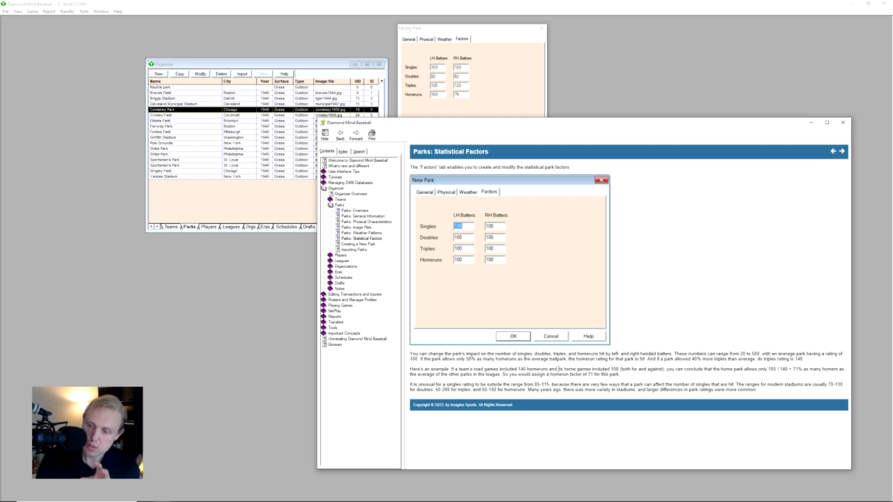
left_click_drag(559, 369, 662, 369)
left_click_drag(499, 369, 564, 369)
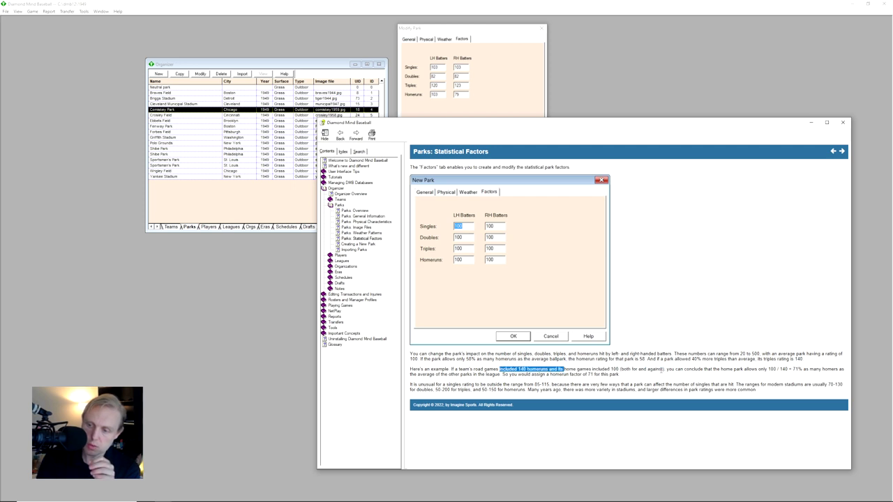
left_click_drag(793, 369, 802, 370)
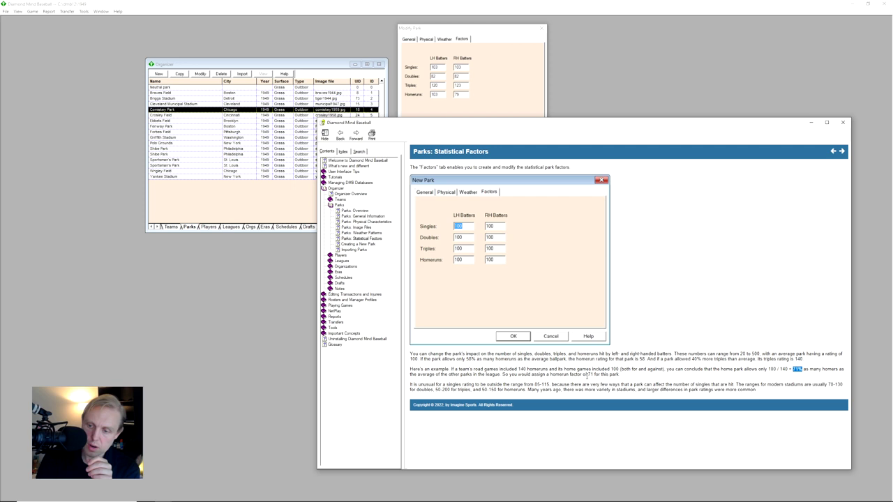
left_click_drag(587, 374, 602, 375)
left_click(597, 374)
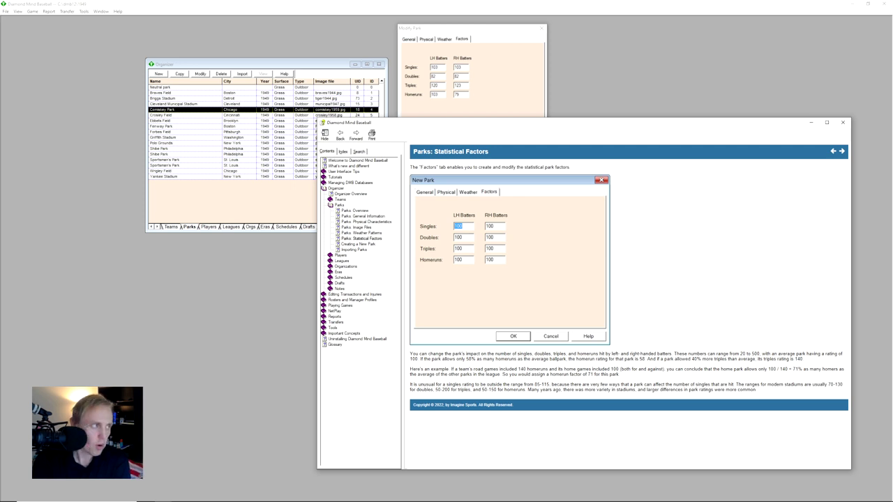
Close the help, cancel Comiskey Park's edits without saving, and close the Organizer
left_click(843, 122)
left_click(432, 94)
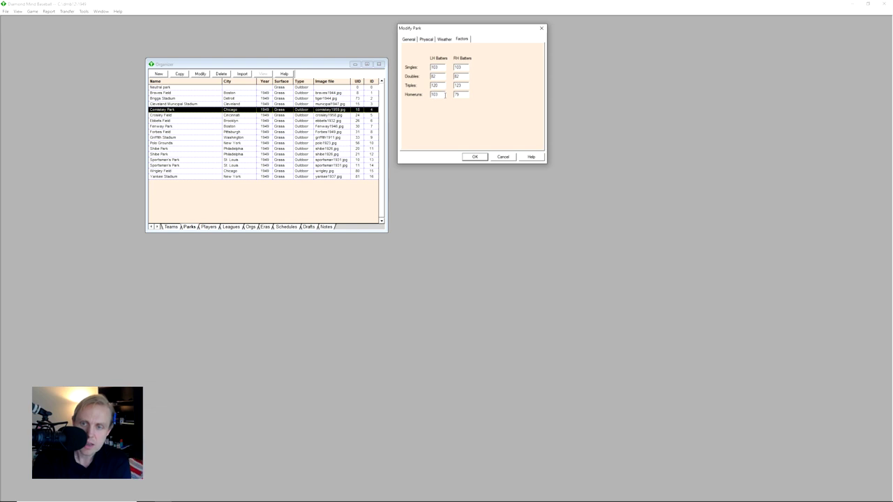
double_click(443, 95)
left_click(441, 95)
left_click(503, 156)
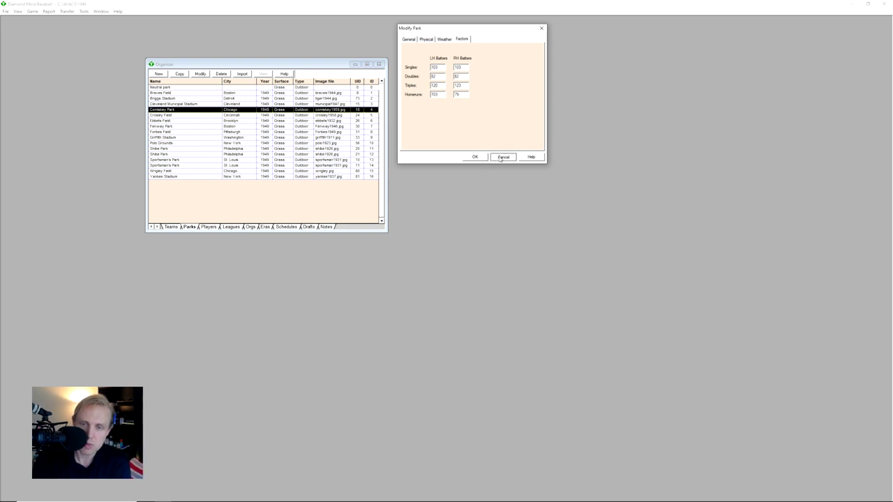
left_click(379, 64)
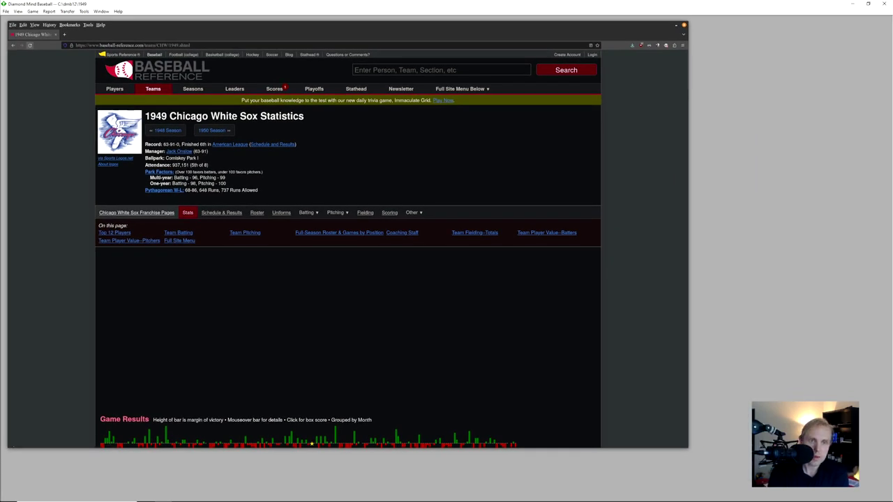
Open the 1949 American League page from the White Sox page in a new tab
scroll(312, 444, "down", 6)
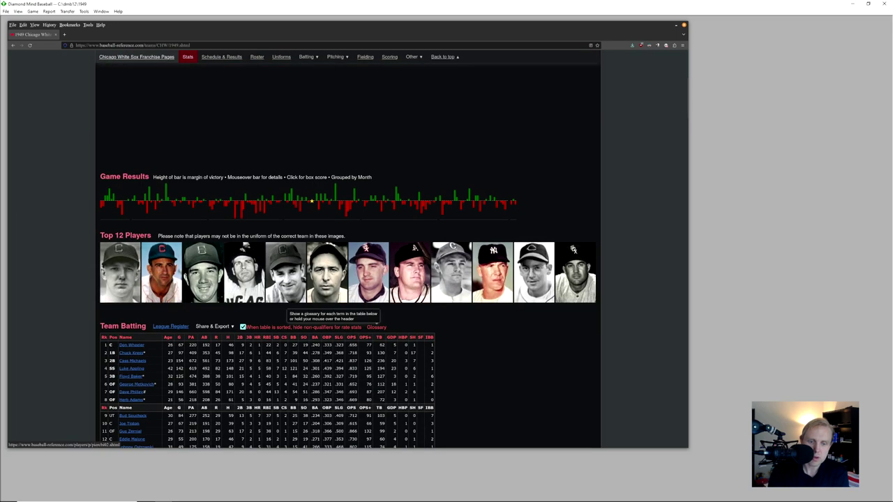
scroll(348, 251, "down", 5)
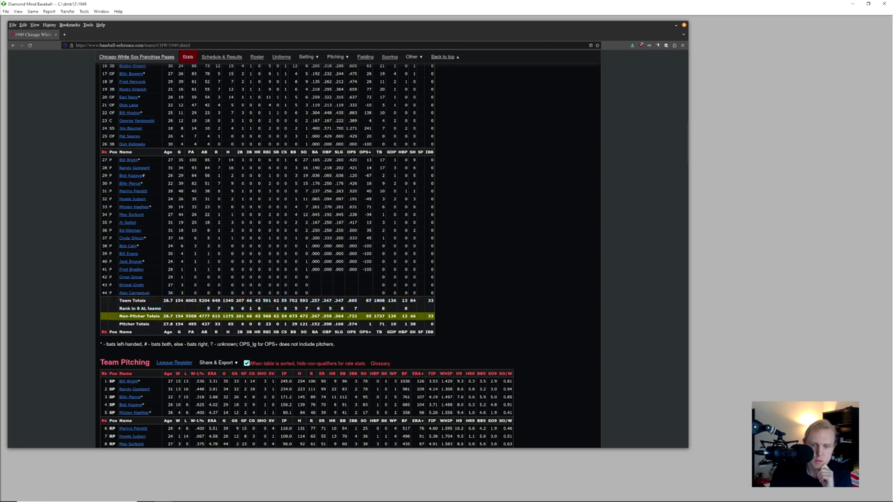
scroll(279, 316, "up", 15)
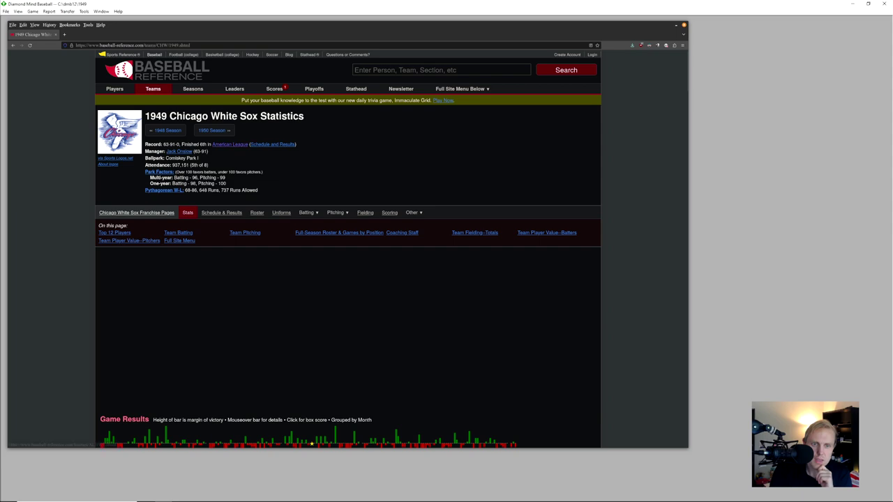
right_click(237, 145)
left_click(264, 151)
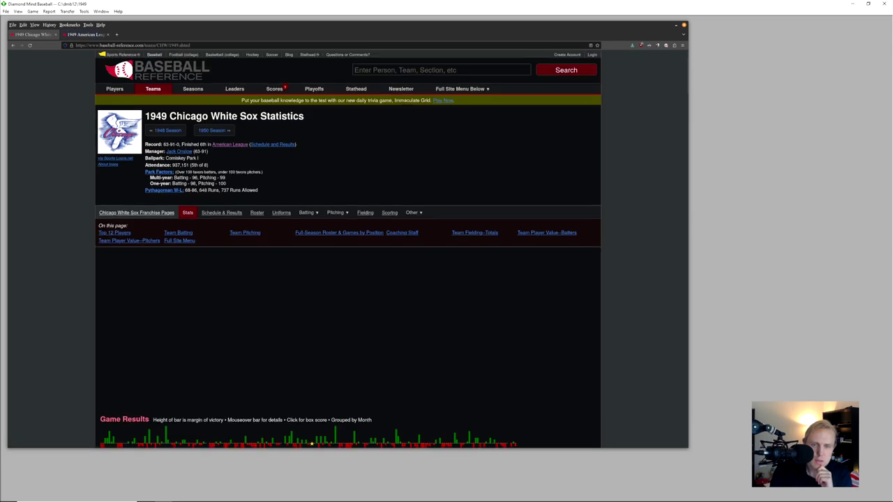
Sort Team Standard Batting by triples and compare the White Sox, Senators and Tigers rows
left_click(87, 34)
scroll(349, 279, "down", 4)
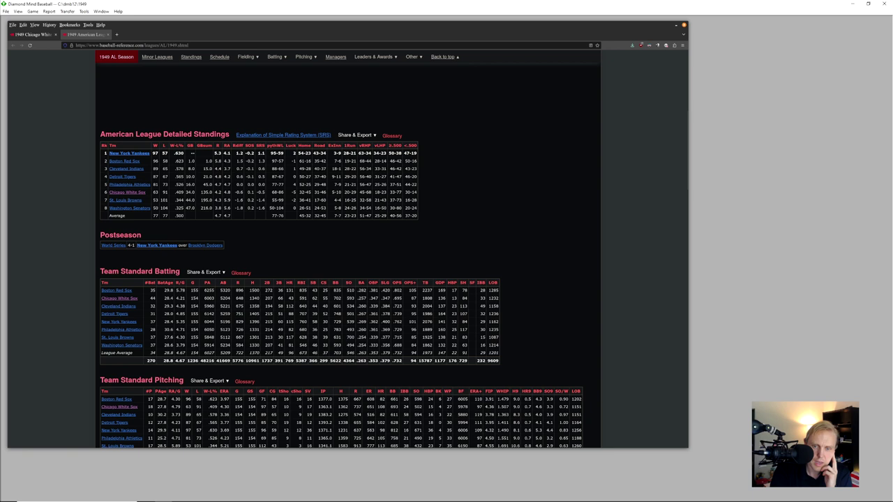
left_click(278, 285)
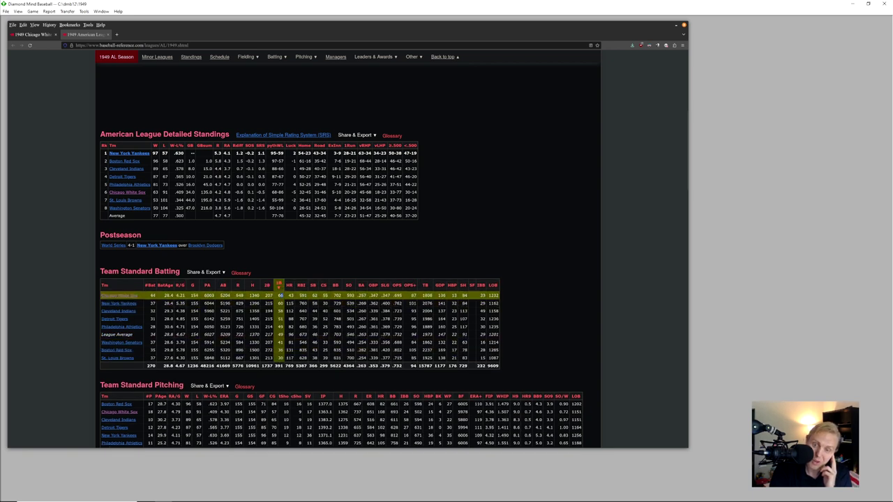
left_click(122, 342)
left_click(122, 295)
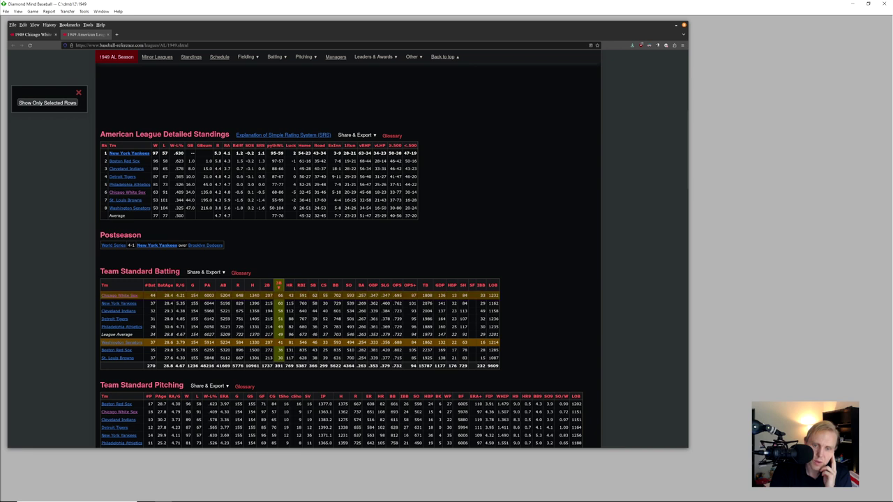
left_click(122, 319)
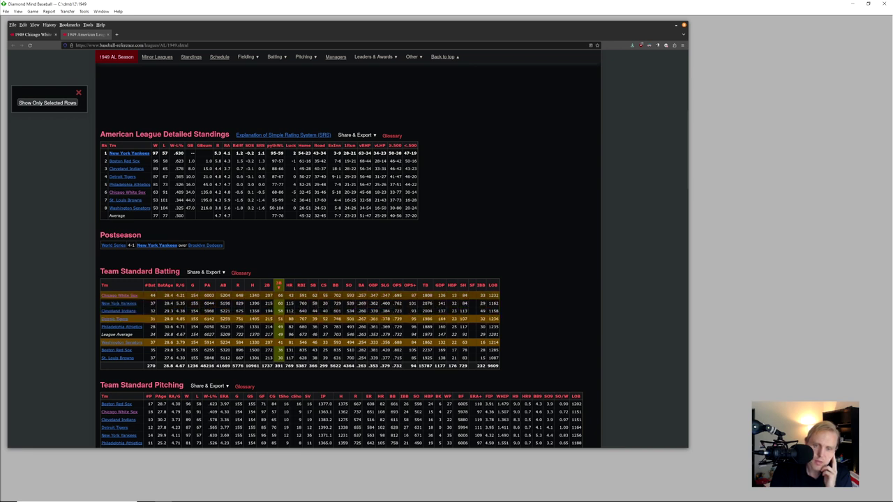
left_click(122, 295)
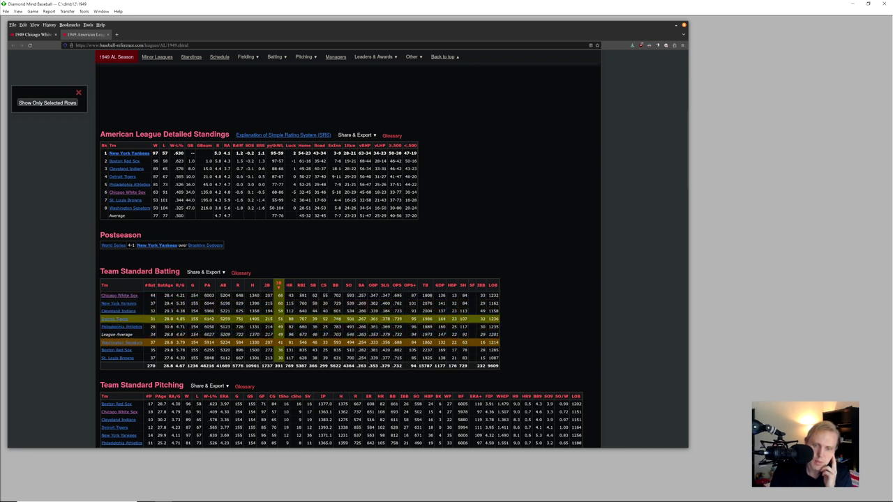
left_click(122, 342)
left_click(122, 319)
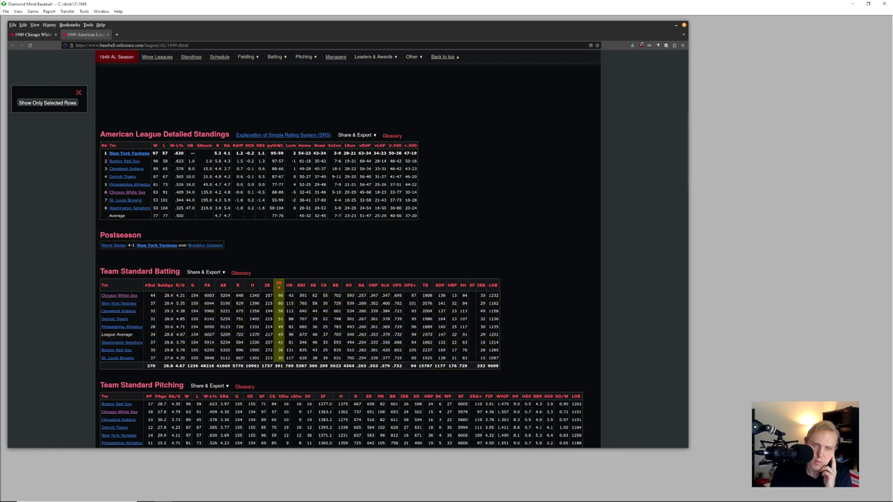
left_click(78, 92)
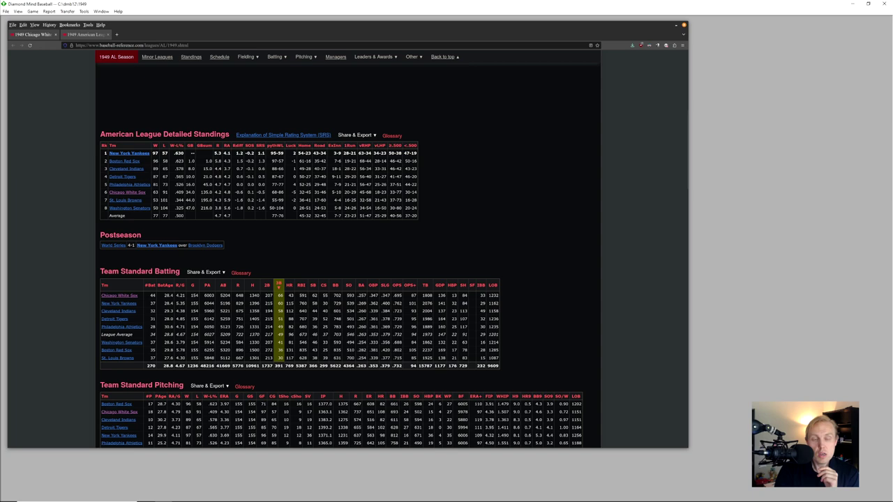
Switch to the 1949 American League tab and browse its league batting splits
left_click(120, 295)
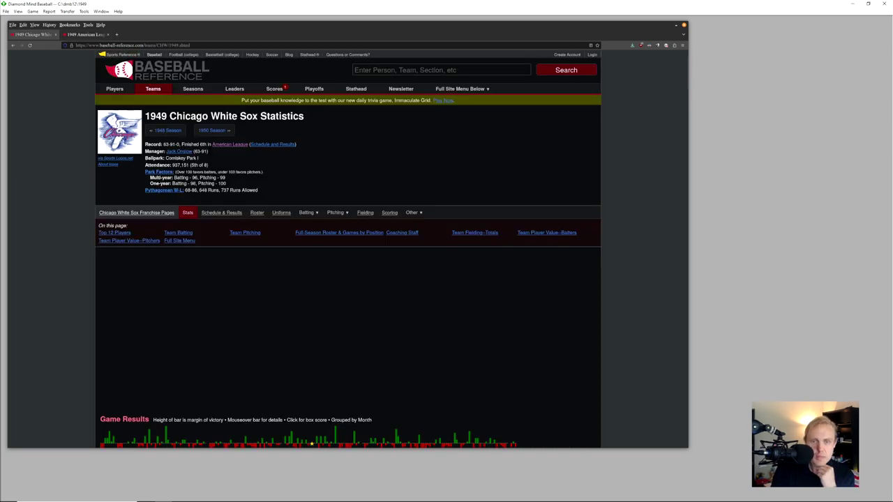
key("ctrl+Tab")
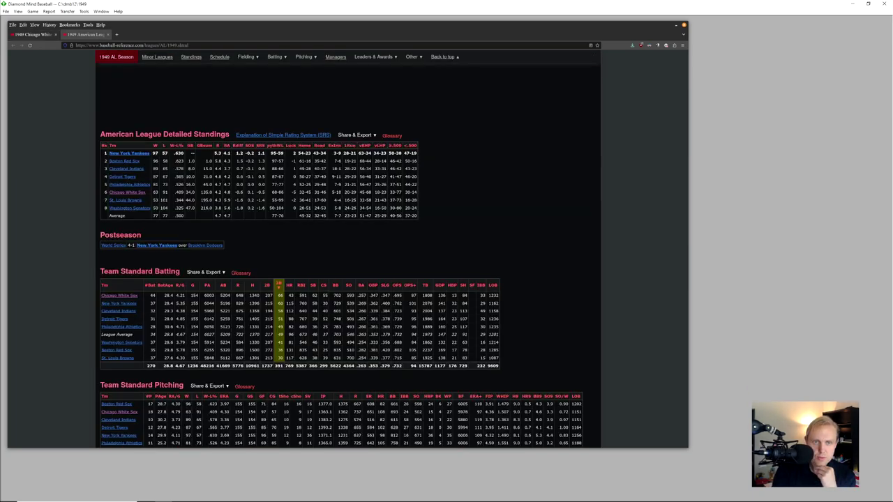
scroll(275, 213, "up", 5)
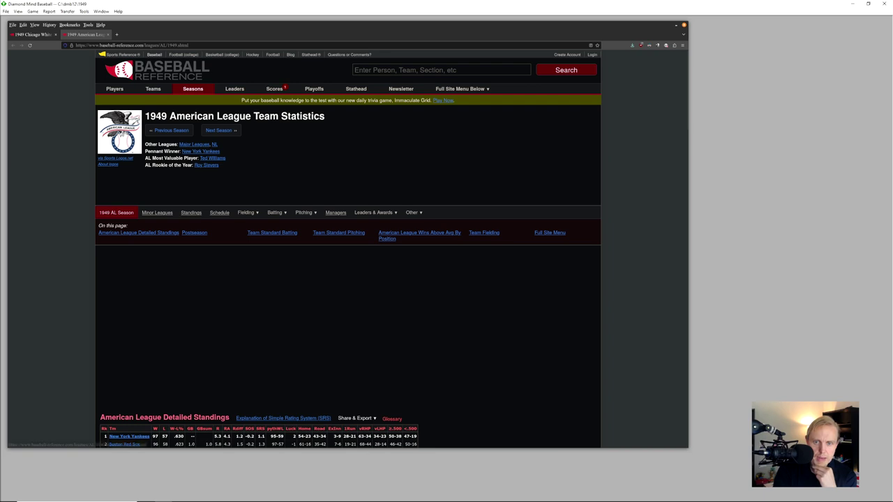
mouse_move(276, 213)
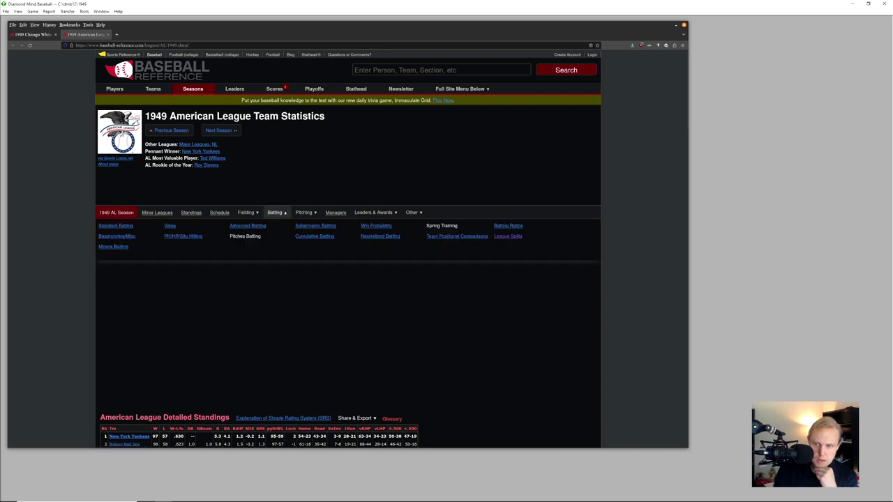
left_click(508, 236)
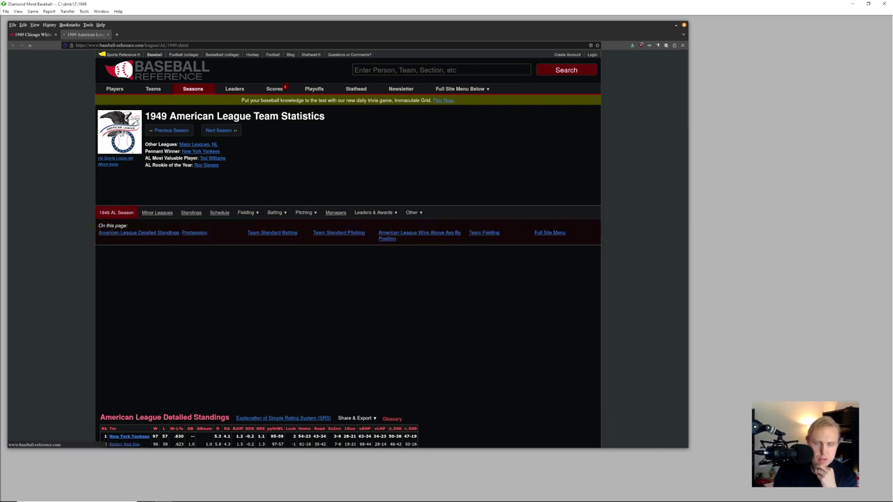
scroll(279, 313, "down", 7)
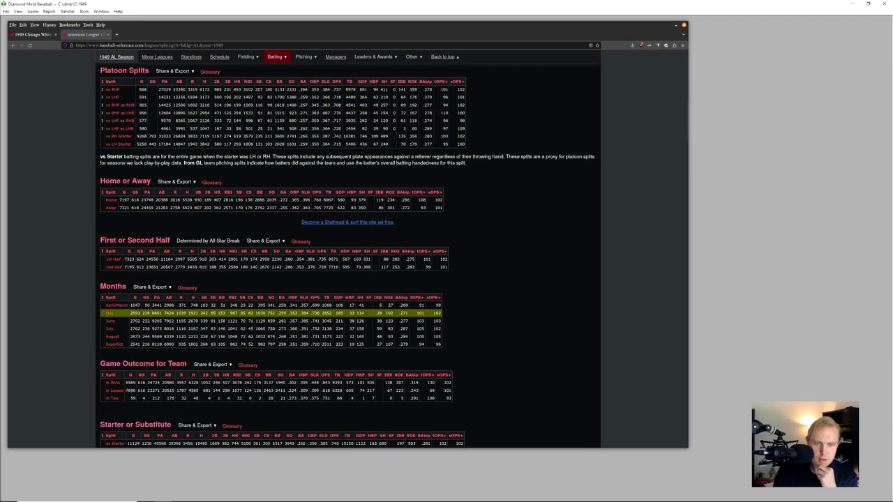
scroll(280, 313, "down", 9)
scroll(279, 314, "down", 10)
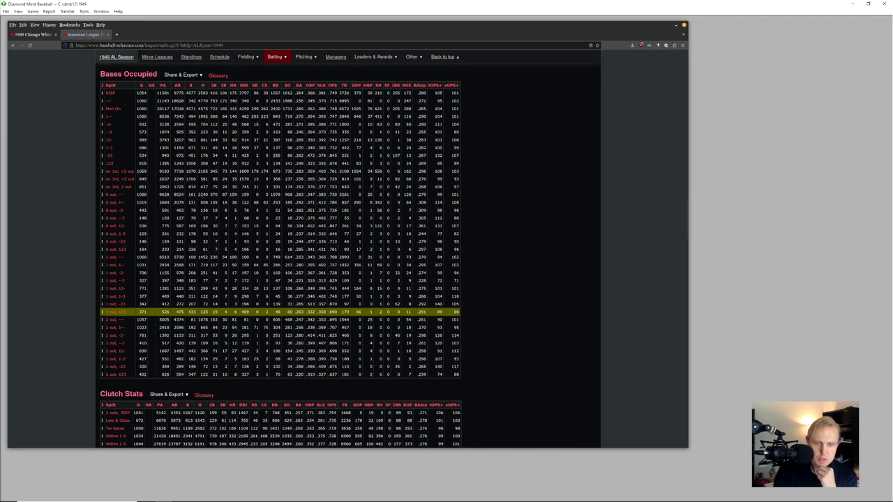
Go back to the 1949 AL team statistics page and switch to the White Sox tab
key("alt+Left")
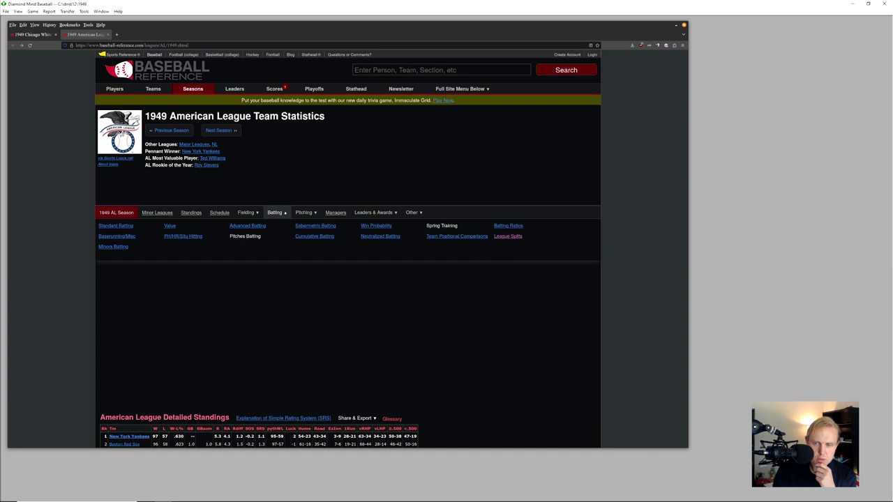
scroll(349, 279, "down", 15)
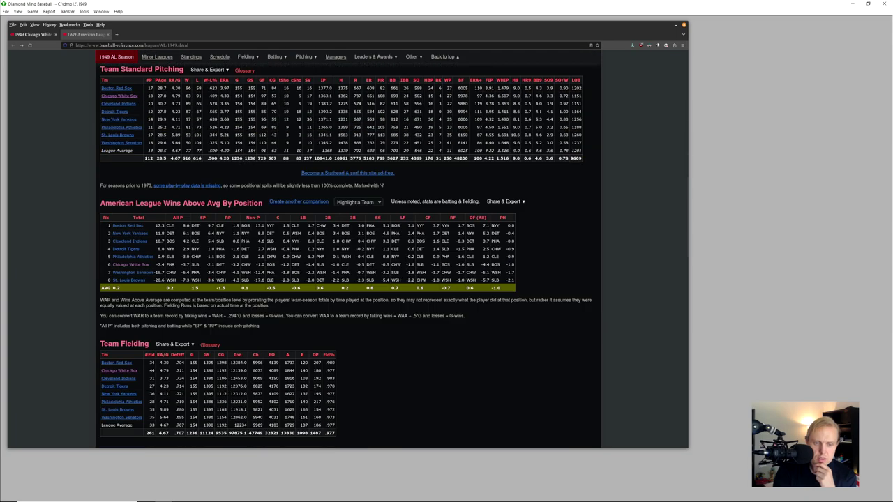
key("ctrl+shift+Tab")
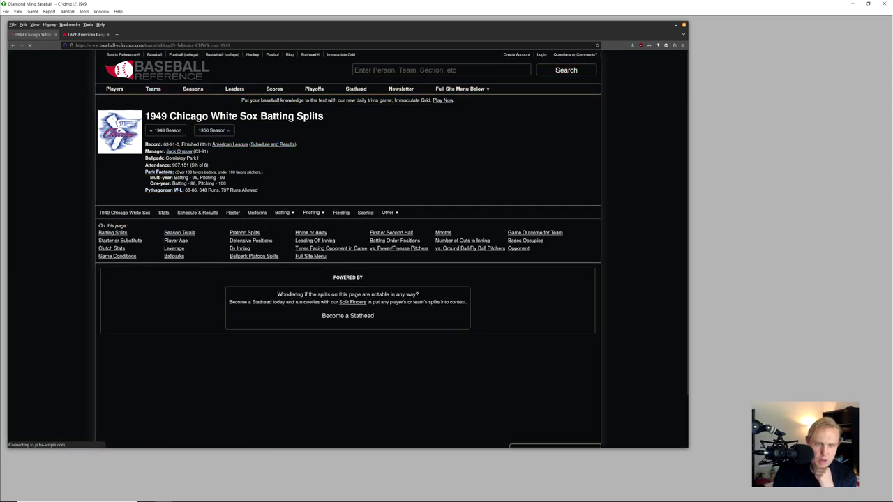
Step through the White Sox Months batting splits from April/March to Sept/Oct, then return
scroll(312, 444, "down", 5)
scroll(347, 280, "down", 3)
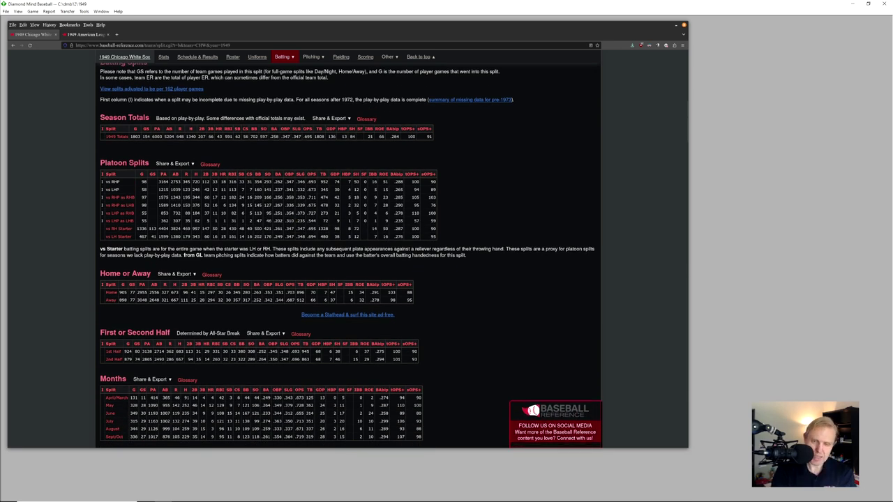
scroll(258, 252, "down", 1)
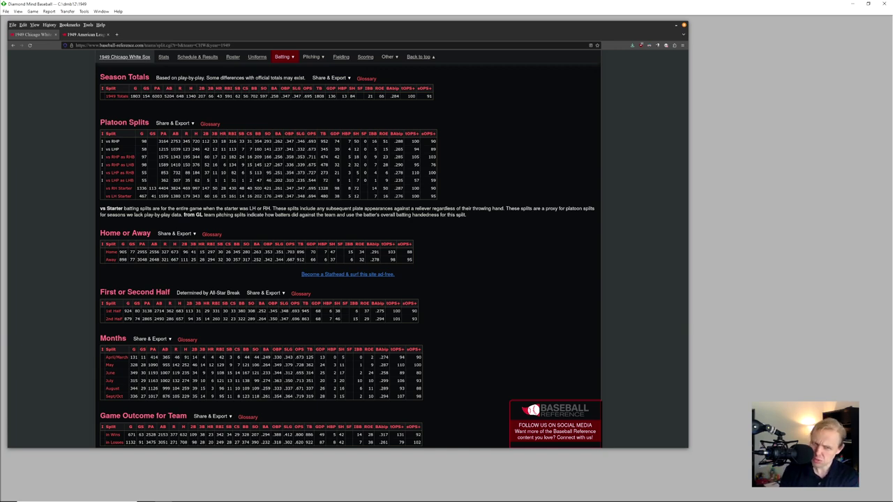
scroll(202, 252, "down", 3)
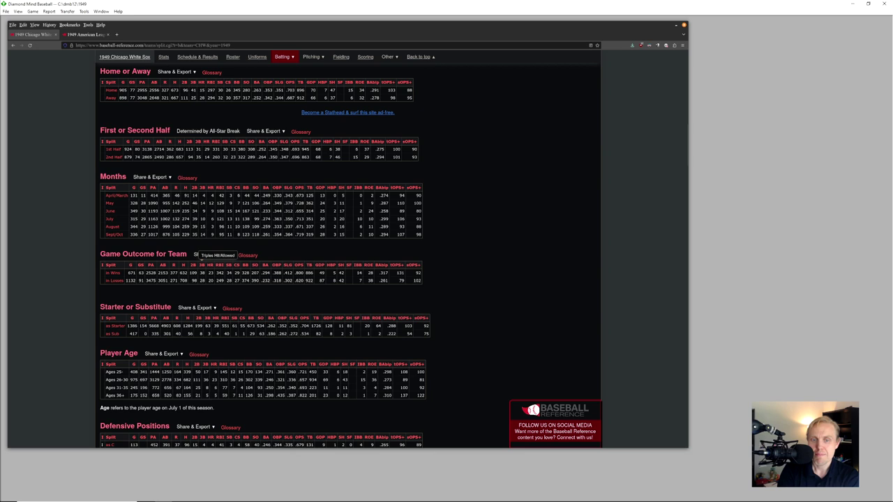
left_click(115, 196)
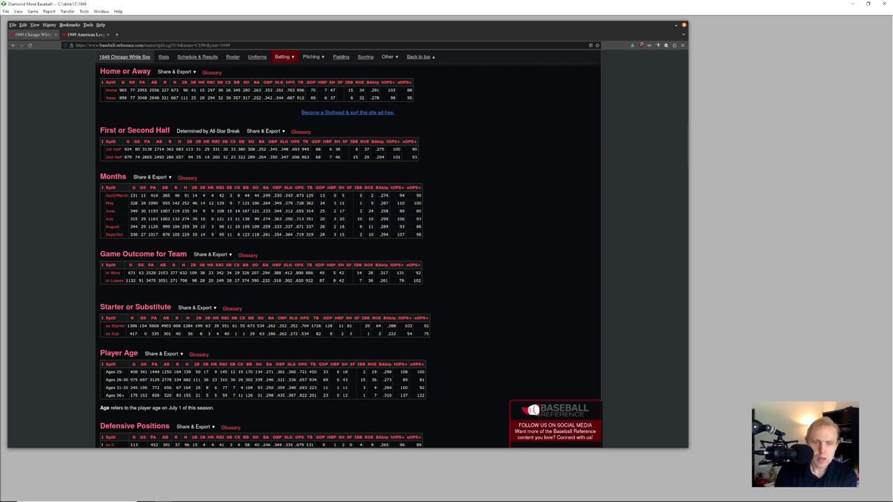
left_click(115, 203)
left_click(115, 211)
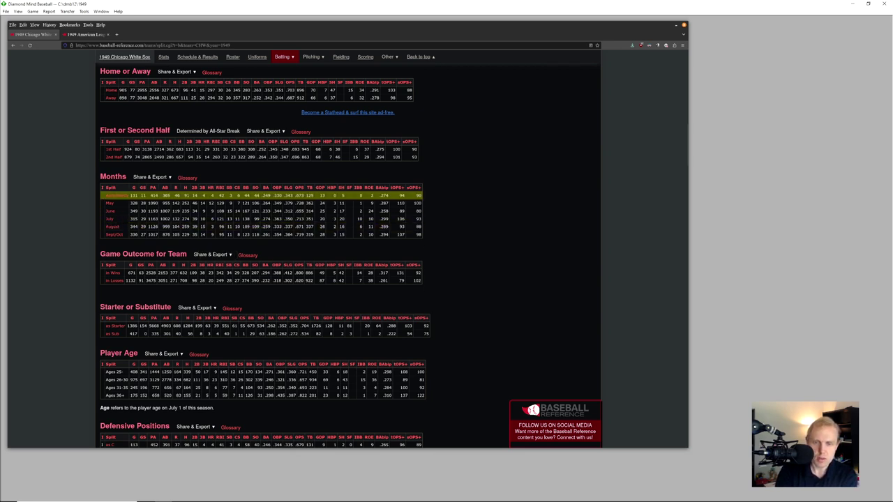
left_click(116, 219)
left_click(115, 227)
left_click(115, 234)
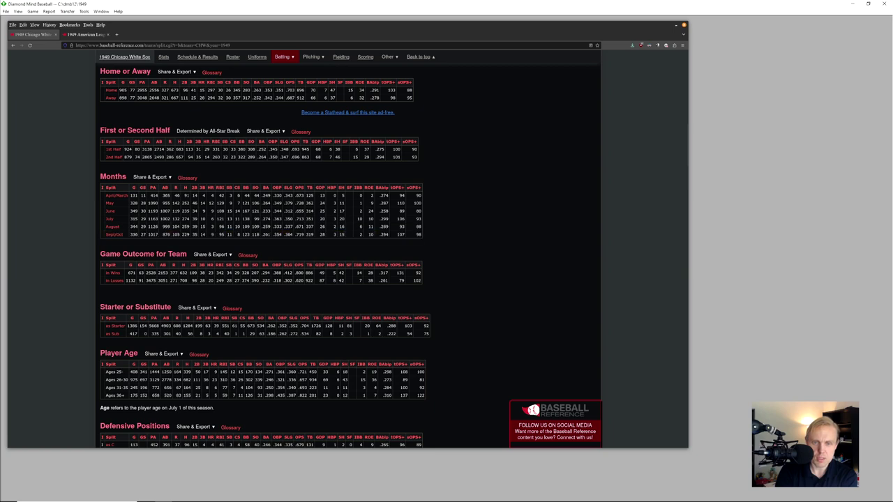
scroll(119, 328, "down", 3)
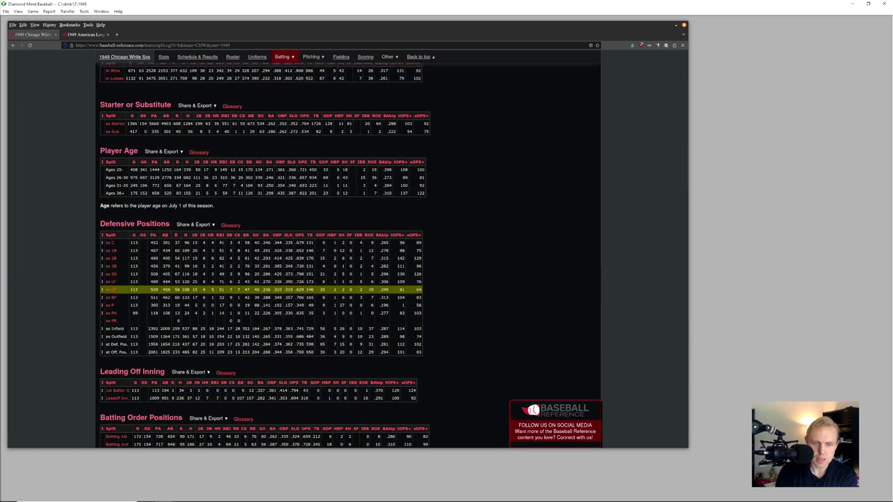
scroll(265, 252, "up", 5)
key("alt+Left")
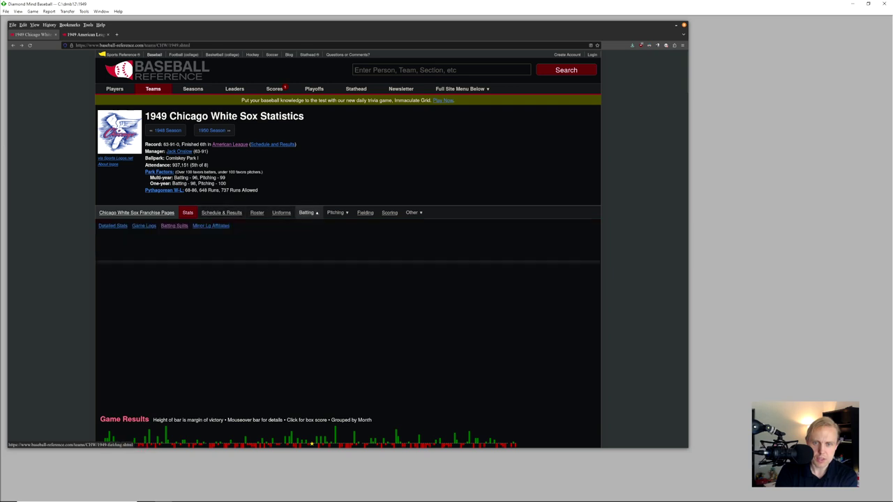
Open White Sox Pitching Splits and mark the Away row: 4.74 road ERA versus 3.84 home
left_click(336, 212)
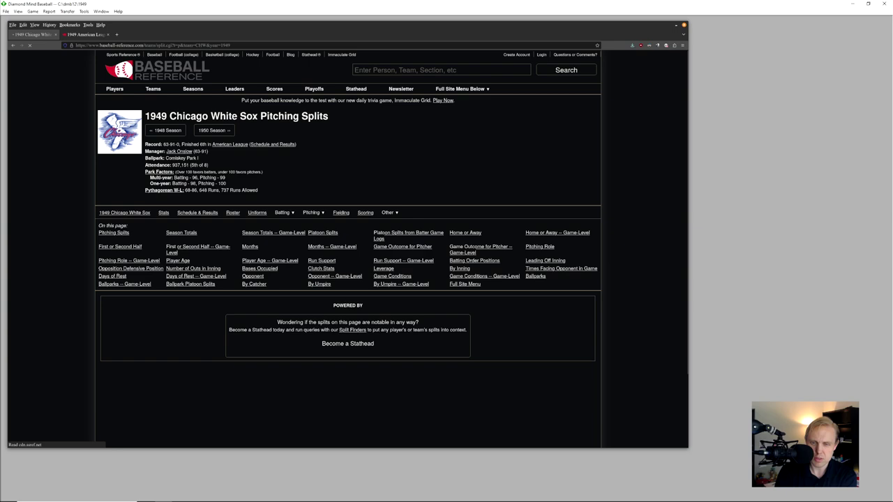
scroll(349, 279, "down", 5)
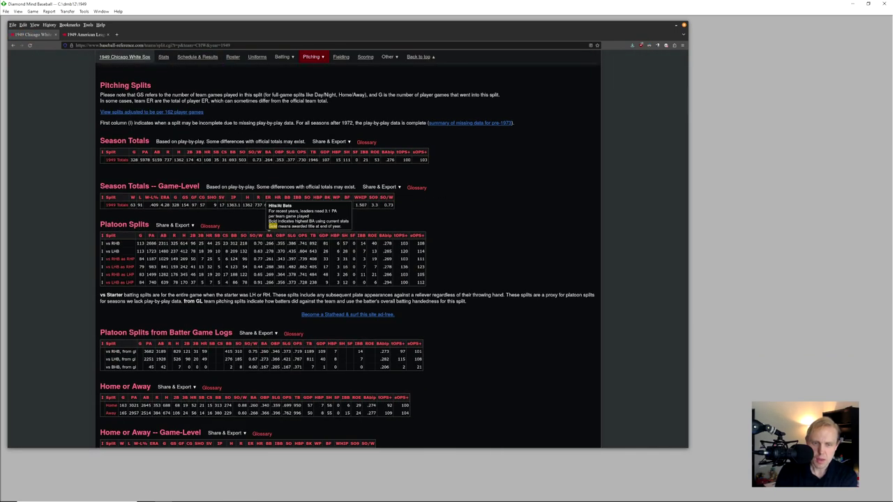
scroll(300, 236, "down", 2)
scroll(300, 279, "down", 1)
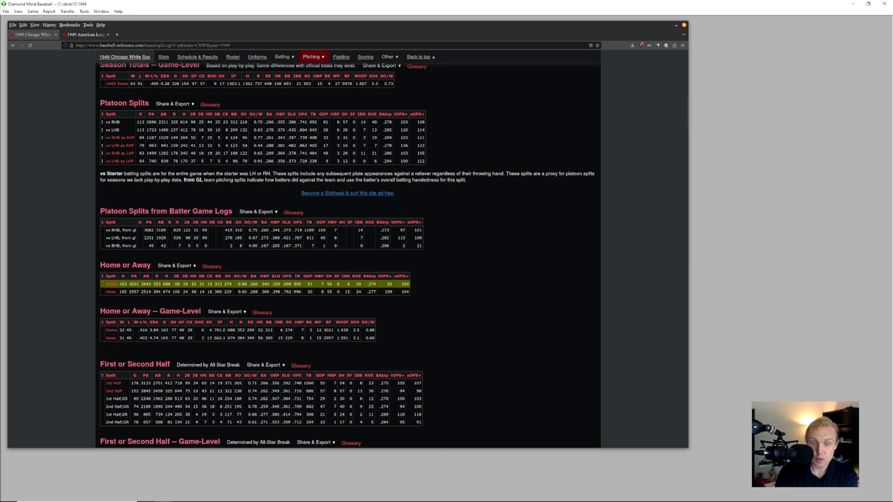
left_click_drag(185, 292, 194, 292)
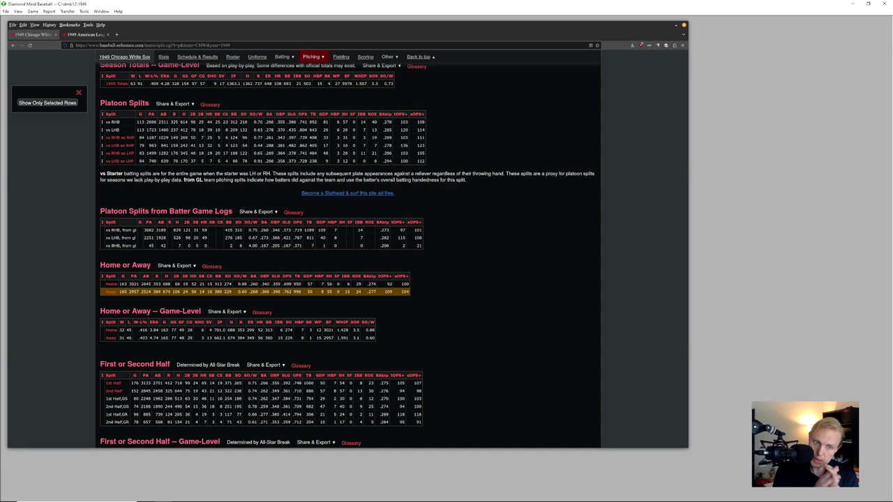
scroll(349, 266, "up", 7)
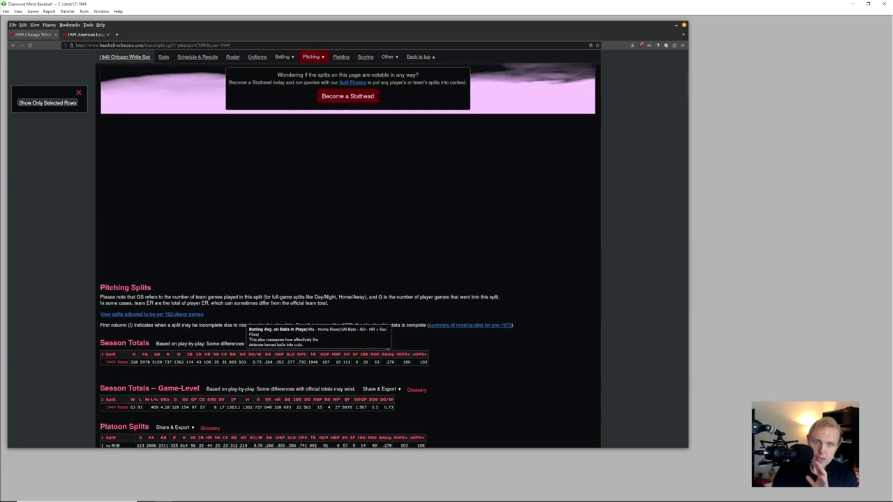
scroll(349, 265, "up", 2)
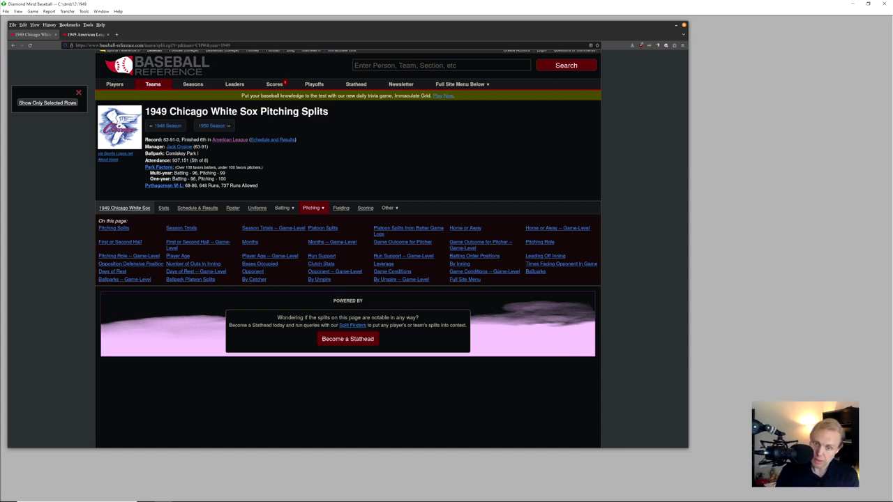
scroll(347, 251, "down", 2)
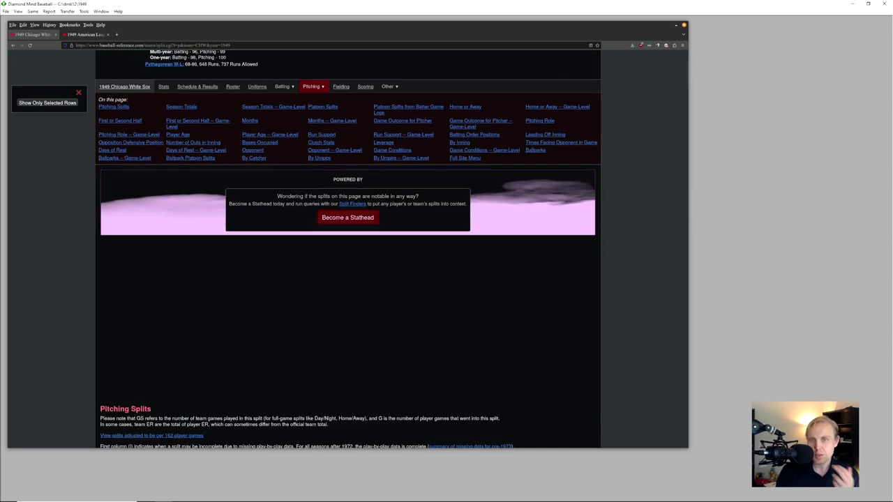
scroll(347, 251, "down", 6)
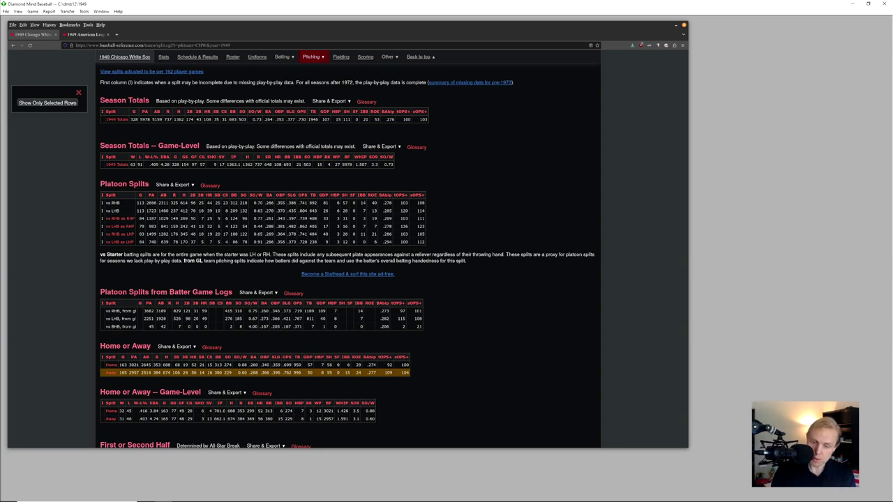
scroll(348, 251, "down", 3)
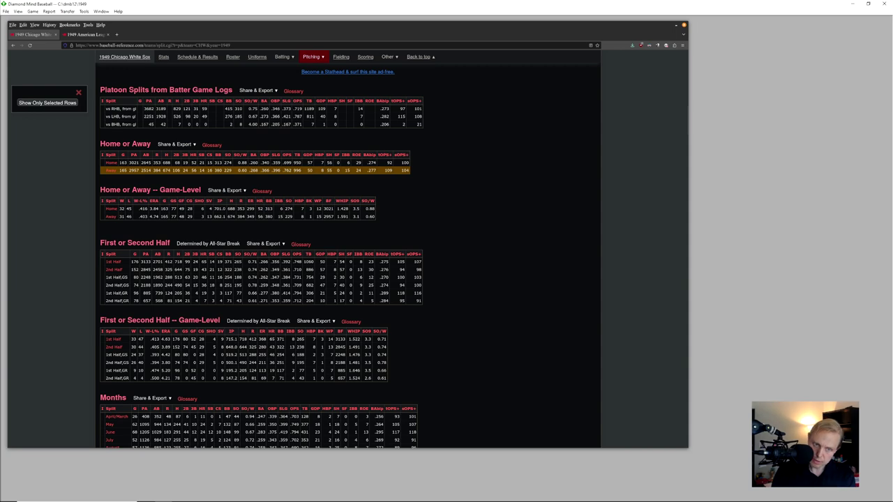
left_click(78, 92)
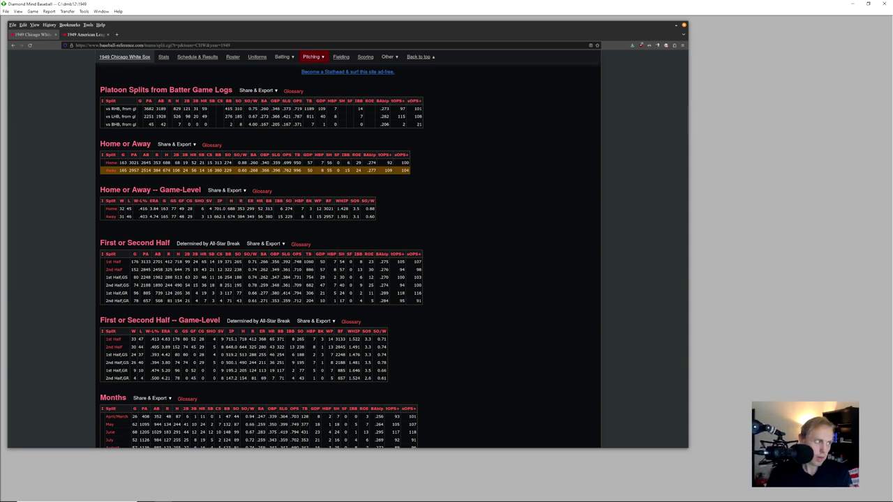